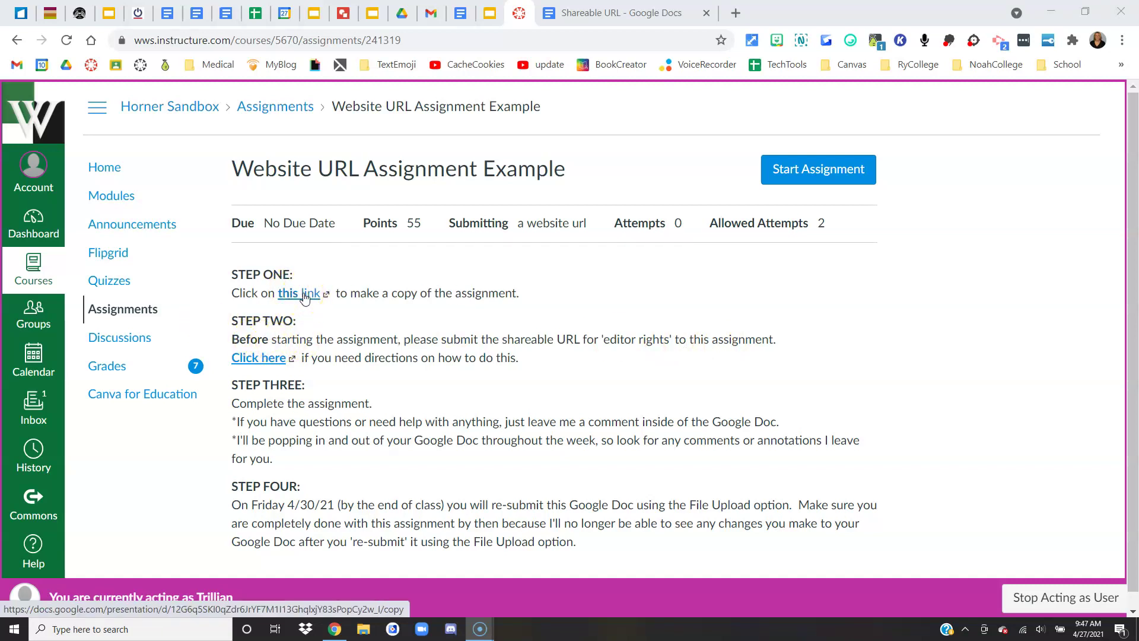
- Start the assignment, choose the Website URL submission, and bring up the Shareable URL Google Doc
{"action": "left_click", "coordinate": [812, 178]}
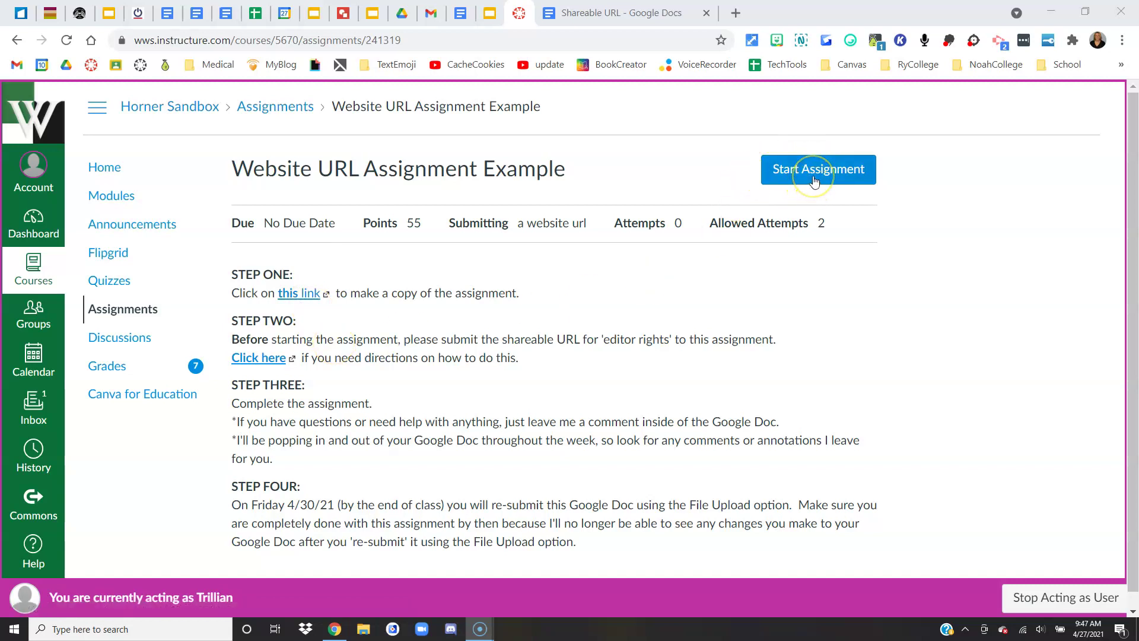
{"action": "left_click", "coordinate": [814, 175]}
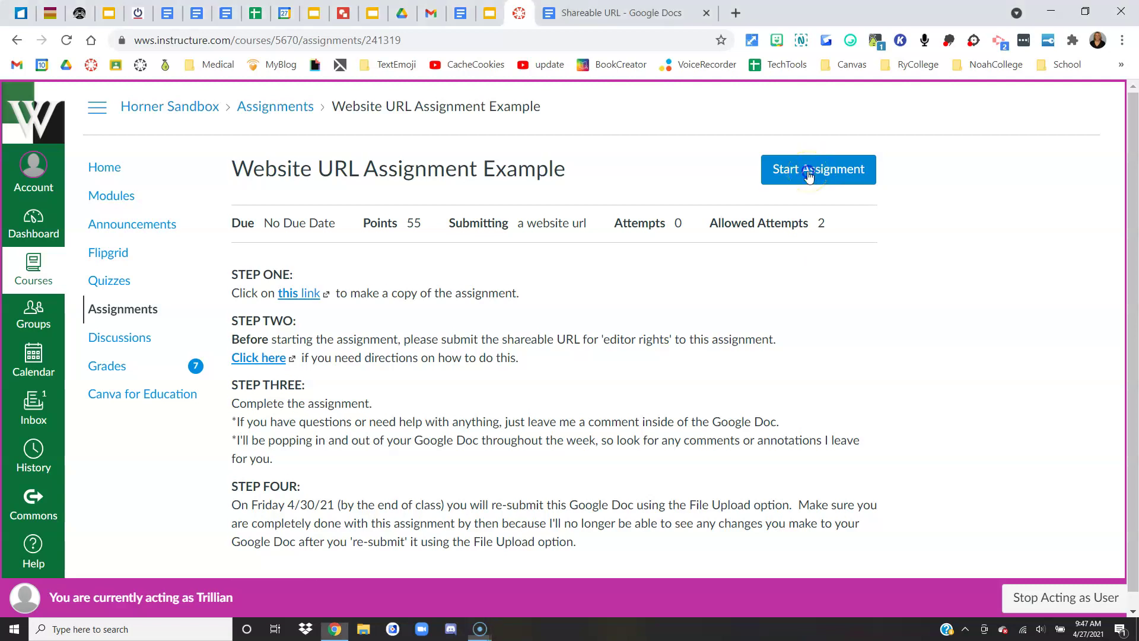
{"action": "left_click", "coordinate": [619, 305]}
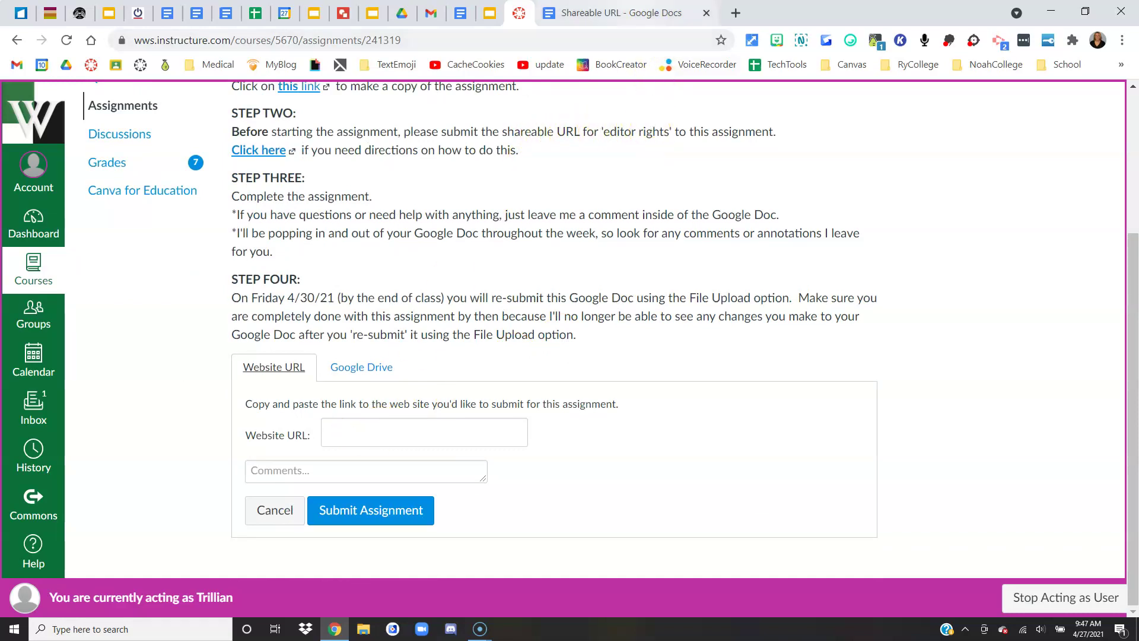
{"action": "left_click", "coordinate": [635, 10]}
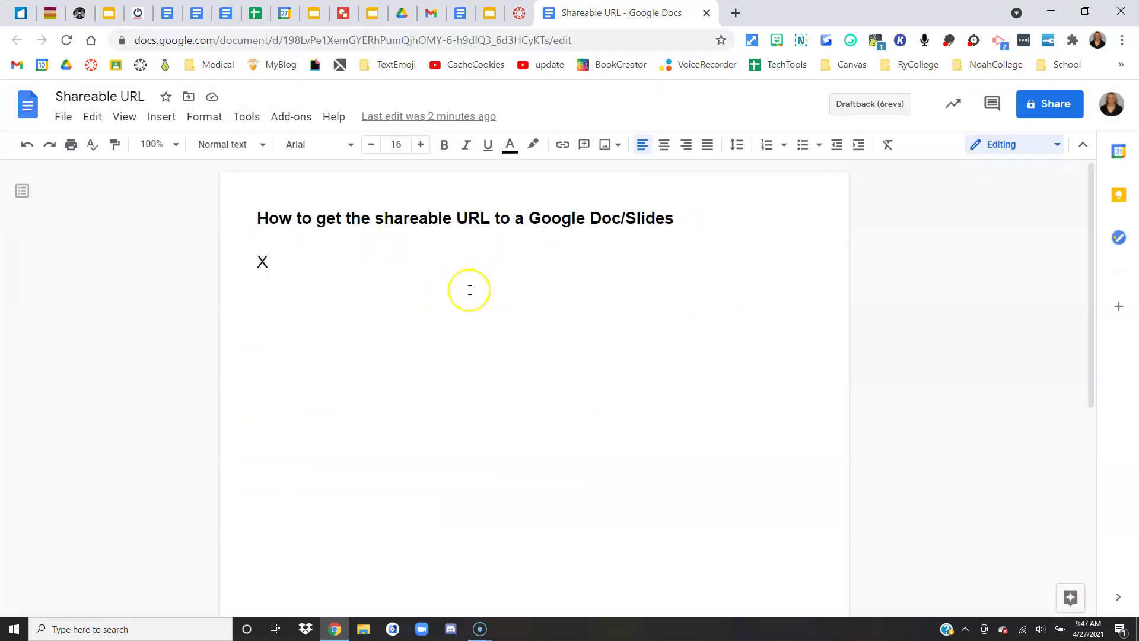
- Delete the stray X, give Westfield Washington Schools link holders Editor access, and copy the link
{"action": "key", "text": "BackSpace"}
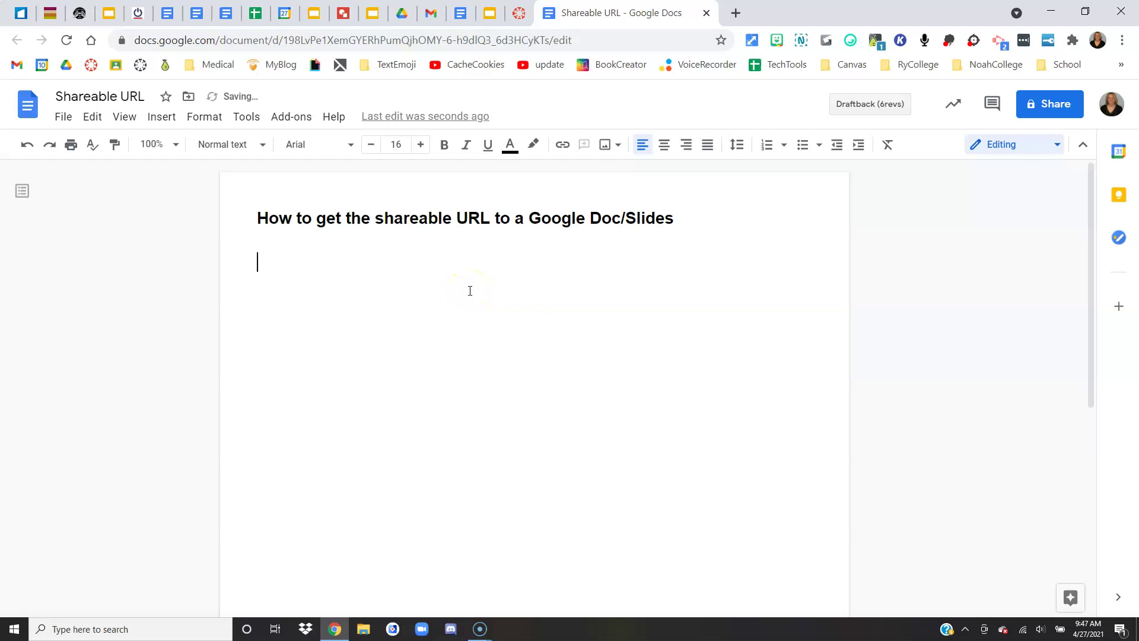
{"action": "left_click", "coordinate": [1050, 105]}
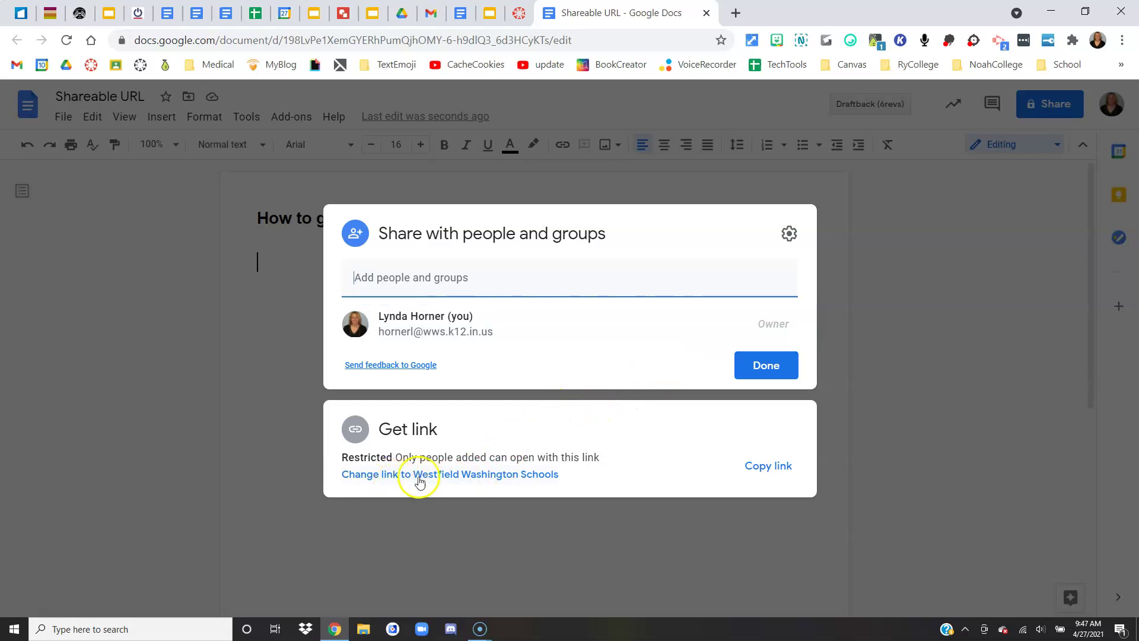
{"action": "left_click", "coordinate": [456, 476]}
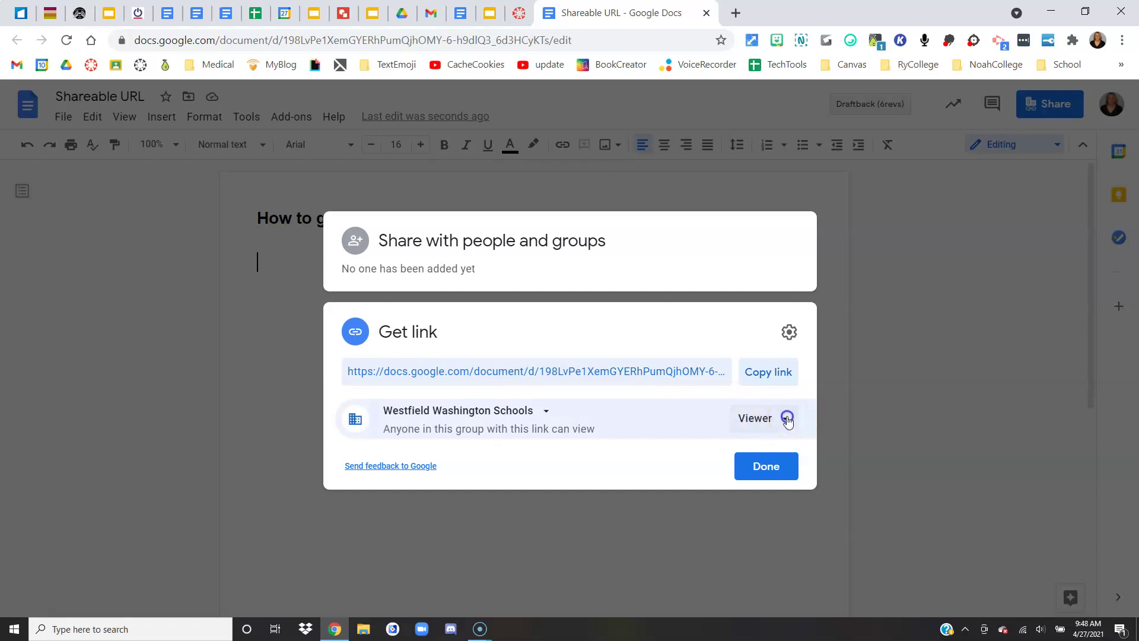
{"action": "left_click", "coordinate": [786, 417]}
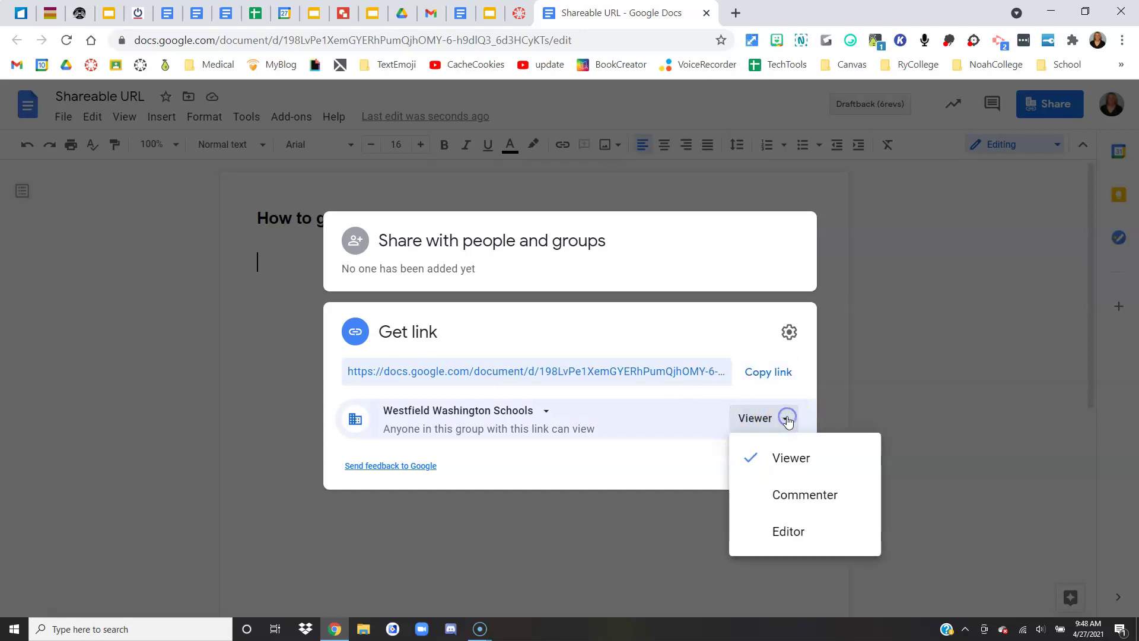
{"action": "left_click", "coordinate": [802, 533]}
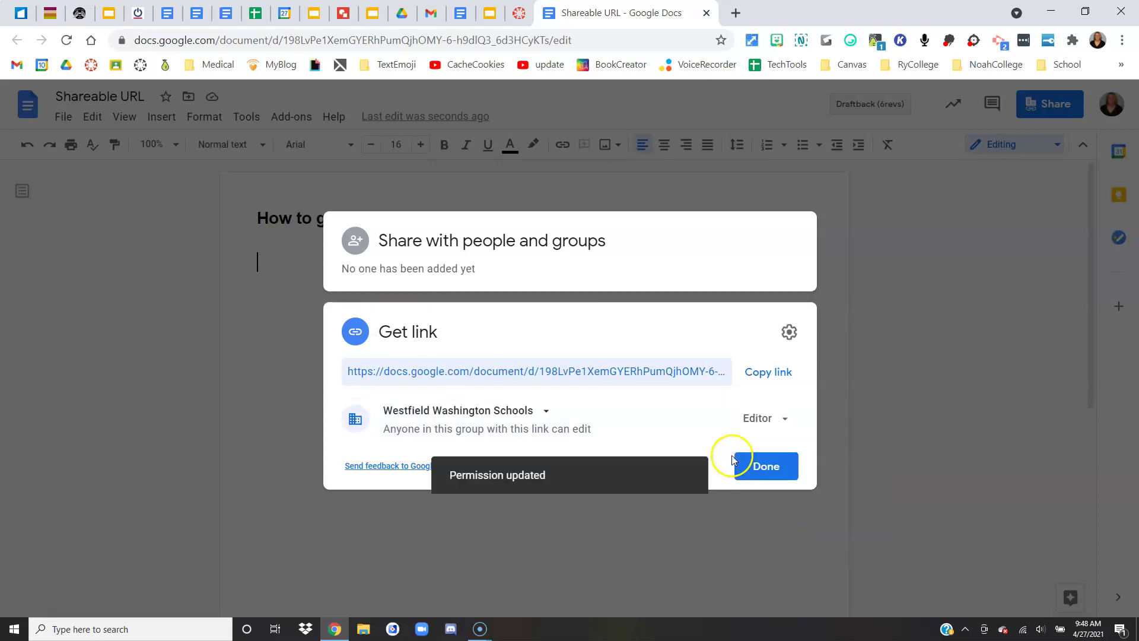
{"action": "left_click", "coordinate": [773, 375]}
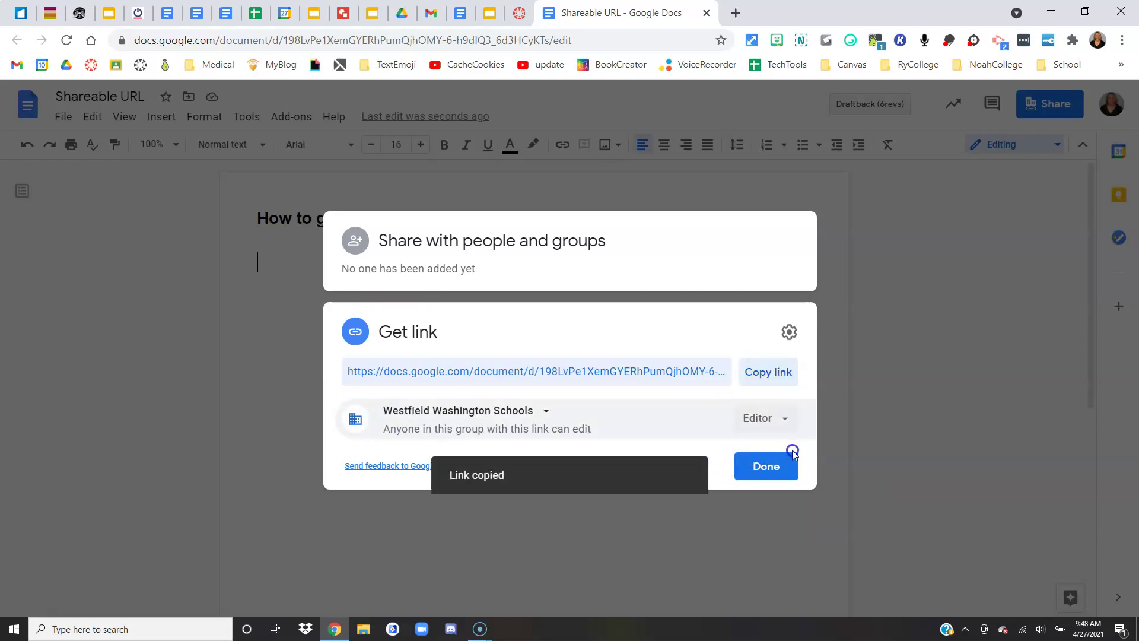
{"action": "left_click", "coordinate": [775, 473]}
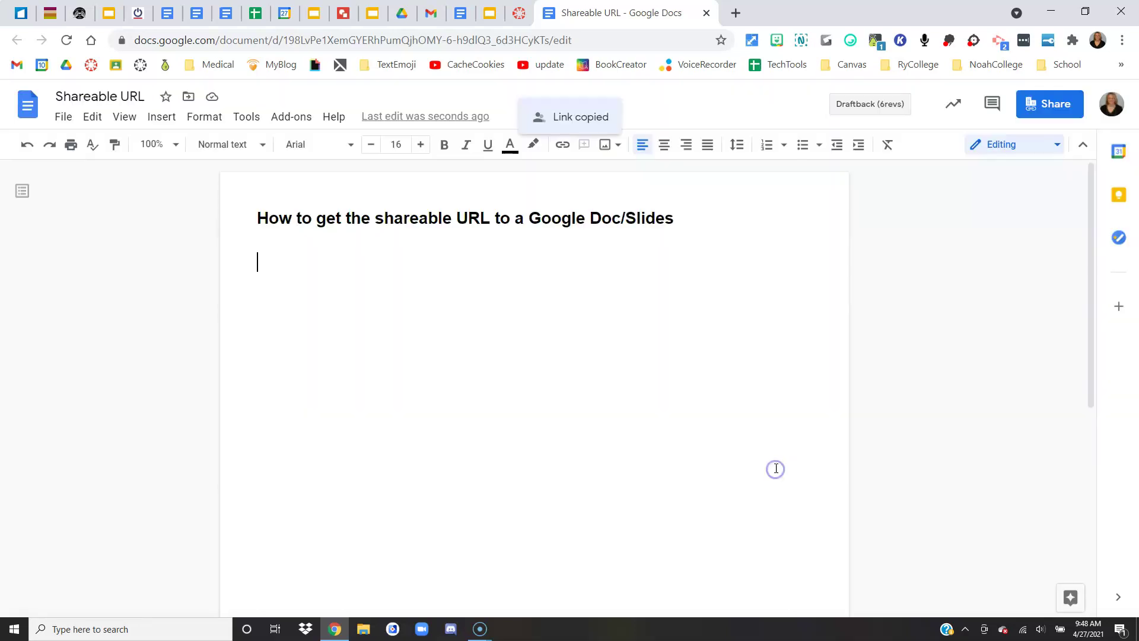
- Paste the copied Google Doc link into the Canvas Website URL field and submit the assignment
{"action": "left_click", "coordinate": [519, 14]}
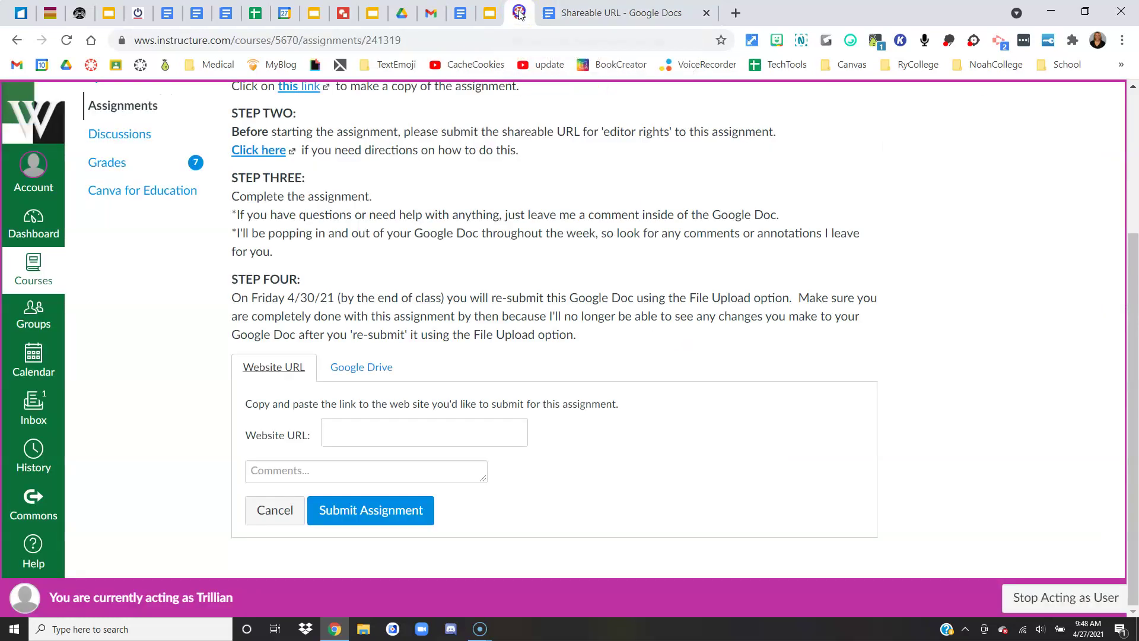
{"action": "left_click", "coordinate": [376, 435]}
{"action": "key", "text": "ctrl+v"}
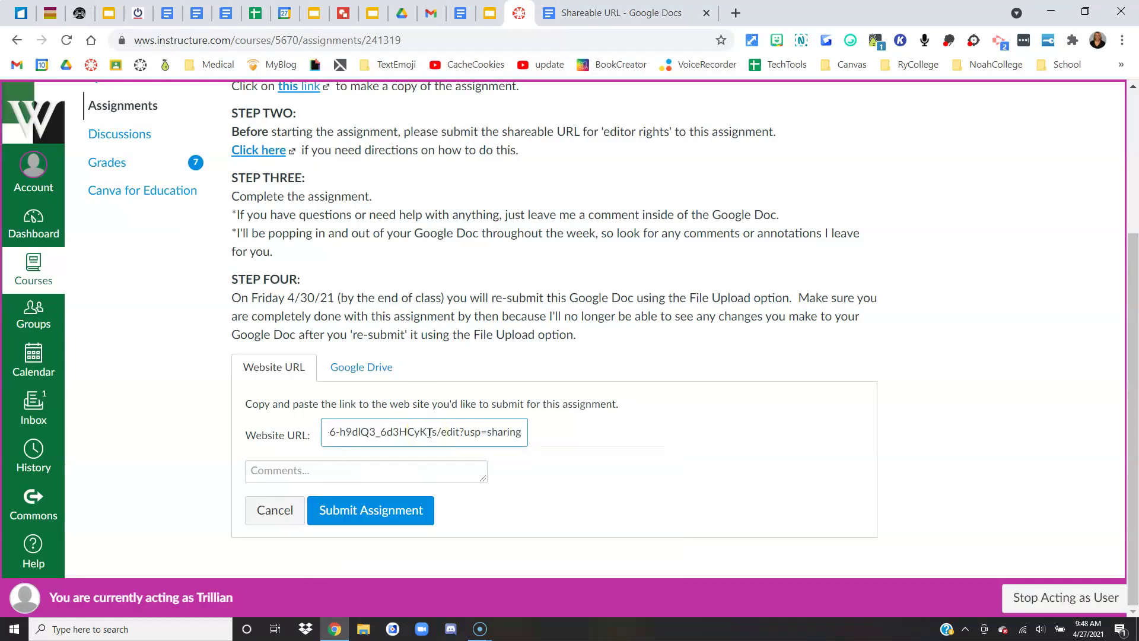
{"action": "left_click", "coordinate": [385, 514]}
{"action": "left_click", "coordinate": [384, 513]}
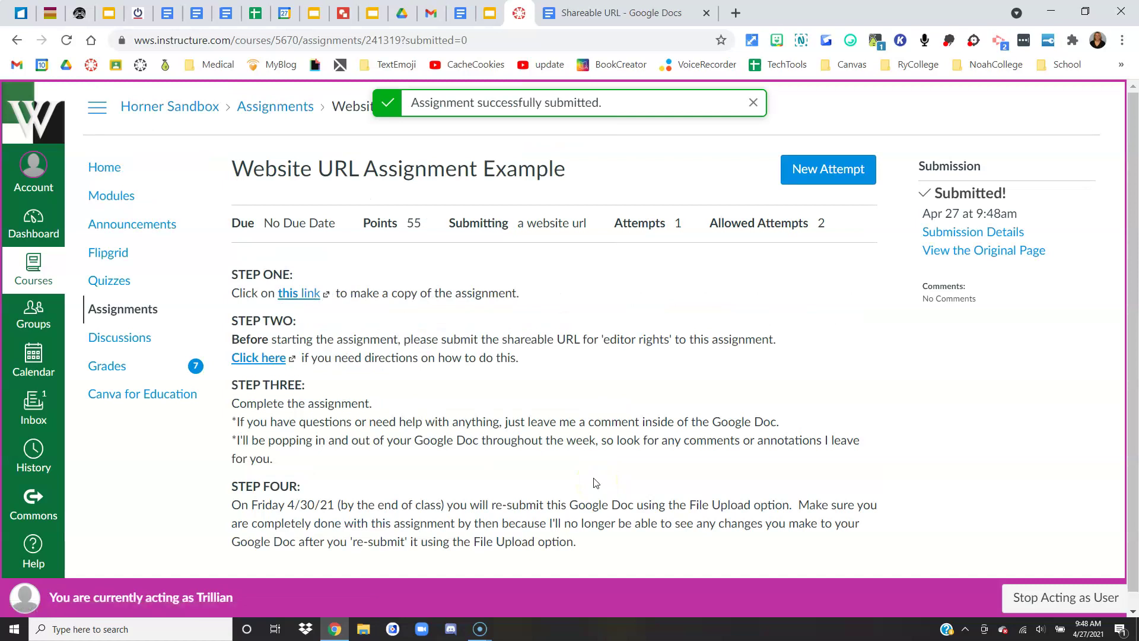
- Type 'Typing typing typing ....' on the empty line of the Shareable URL doc and select it
{"action": "left_click", "coordinate": [597, 18]}
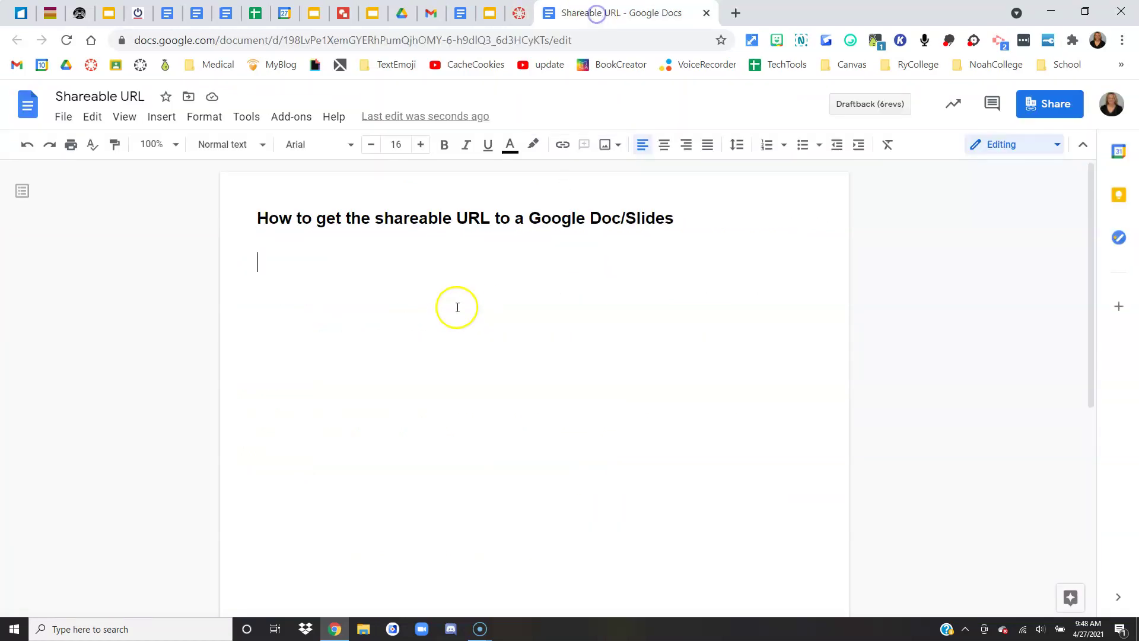
{"action": "type", "text": "Typing"}
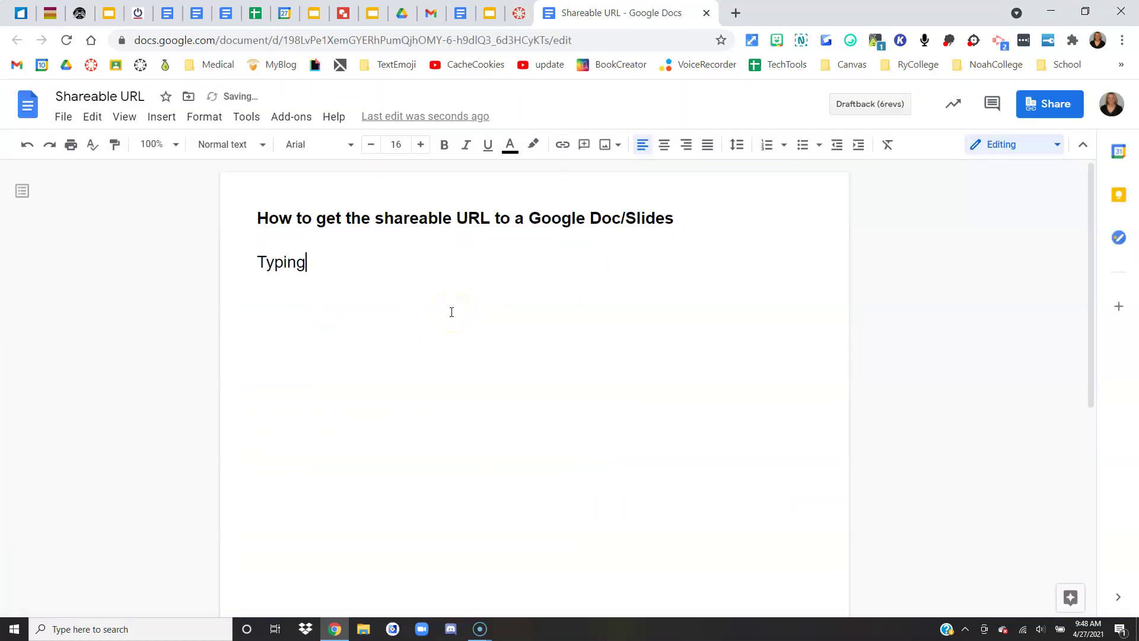
{"action": "type", "text": " typing typing "}
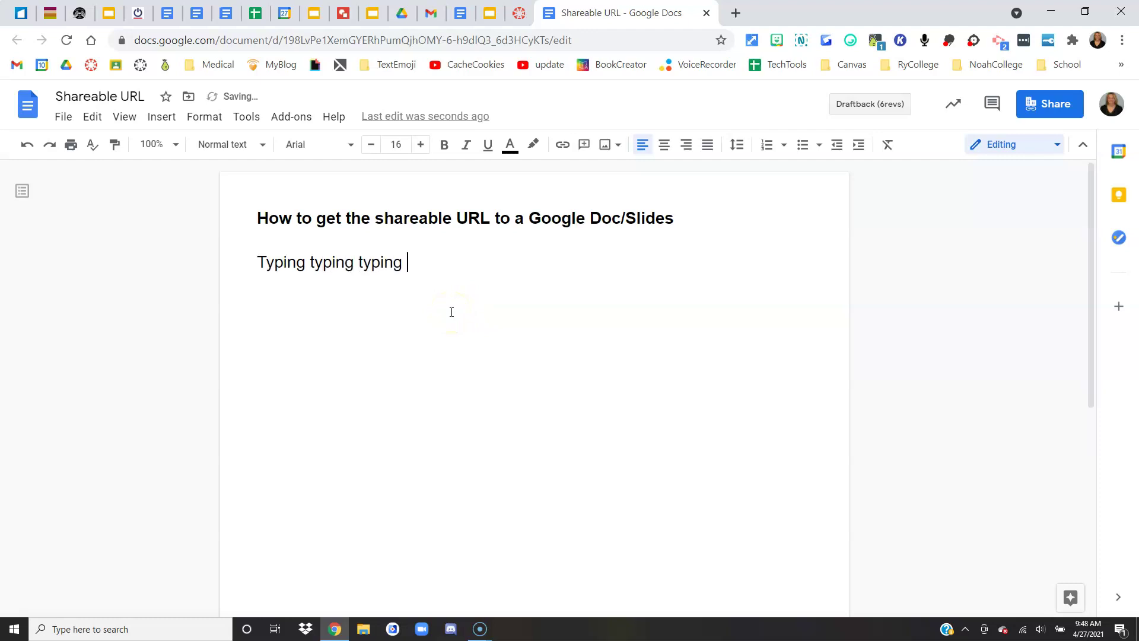
{"action": "type", "text": "...."}
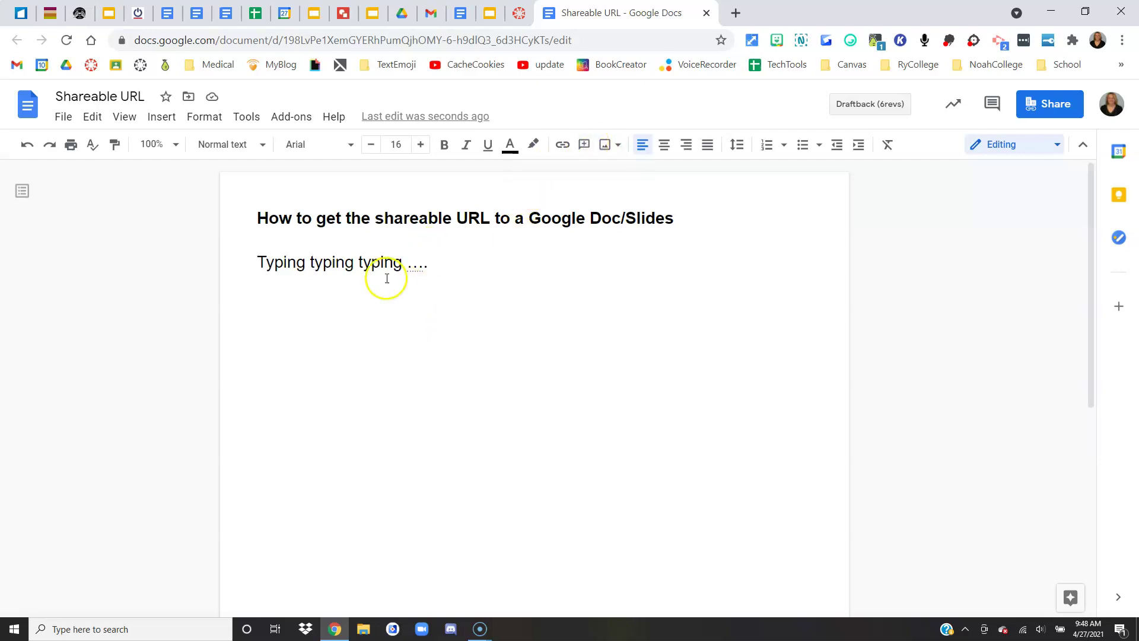
{"action": "left_click_drag", "start_coordinate": [403, 261], "coordinate": [260, 281]}
- Comment 'Does this make sense?' on the selected words, then return to Canvas
{"action": "left_click", "coordinate": [584, 144]}
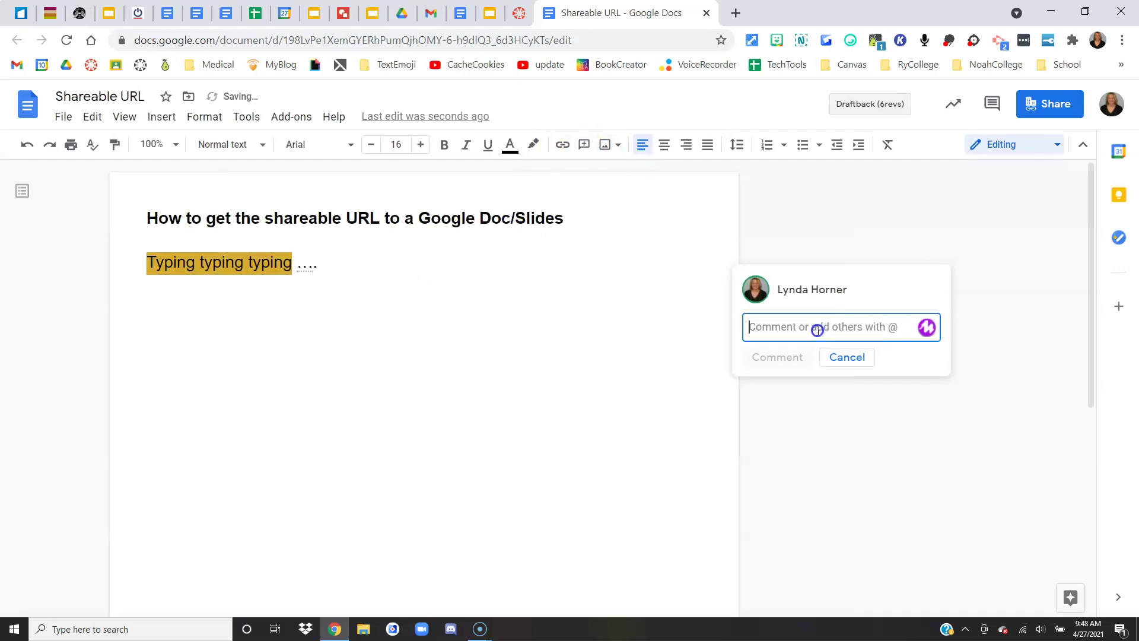
{"action": "type", "text": "Does thi"}
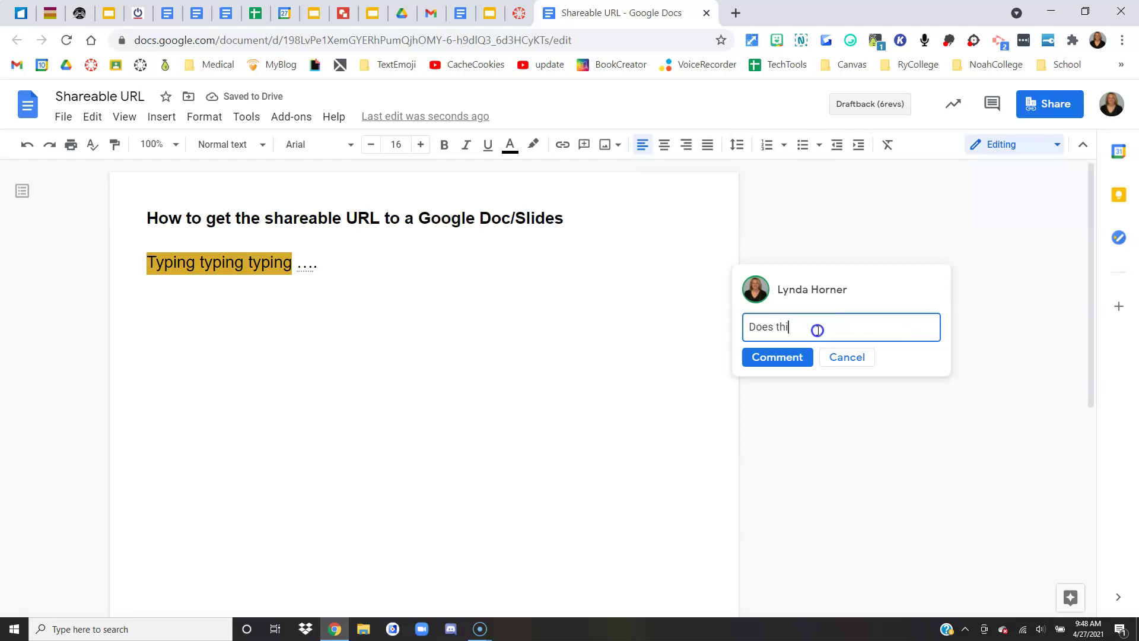
{"action": "type", "text": "s make sens"}
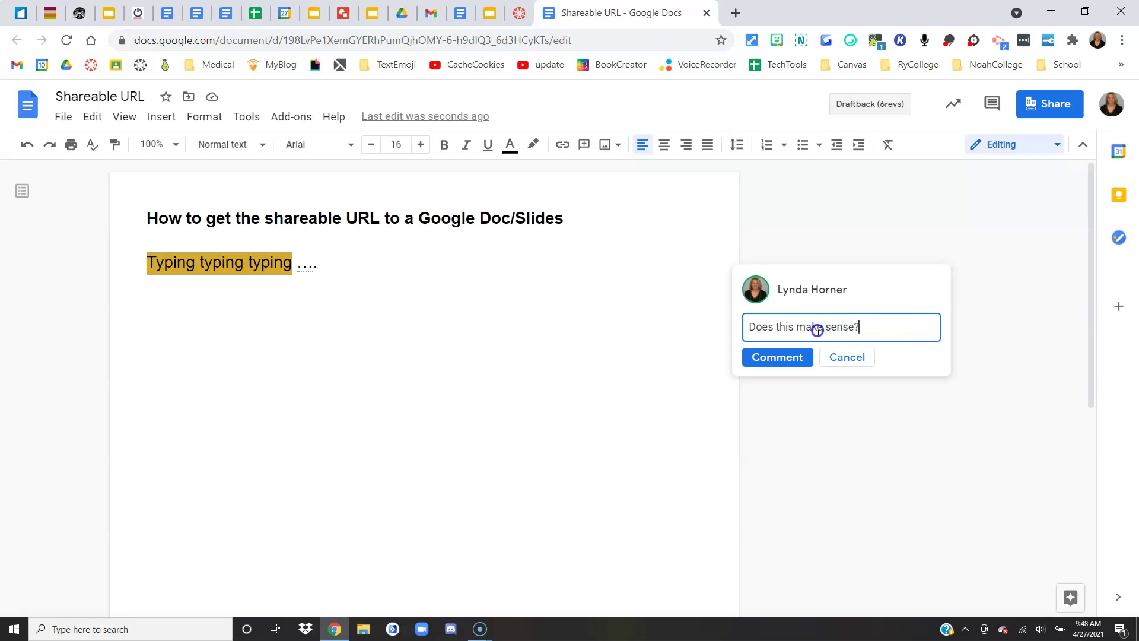
{"action": "type", "text": "e?"}
{"action": "key", "text": "Return"}
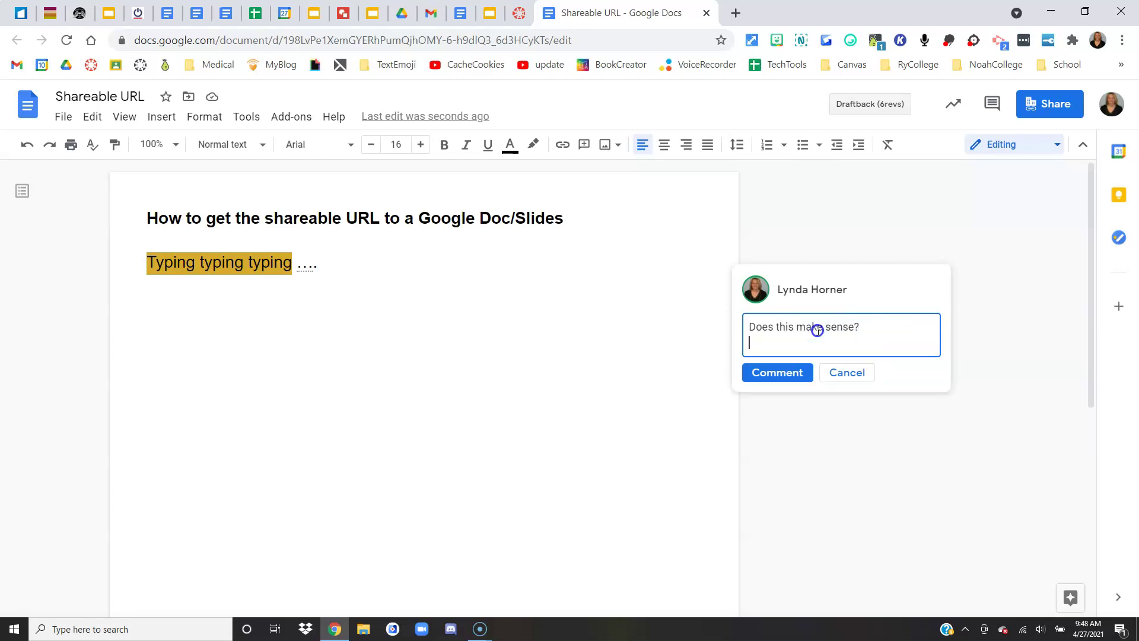
{"action": "left_click", "coordinate": [781, 374]}
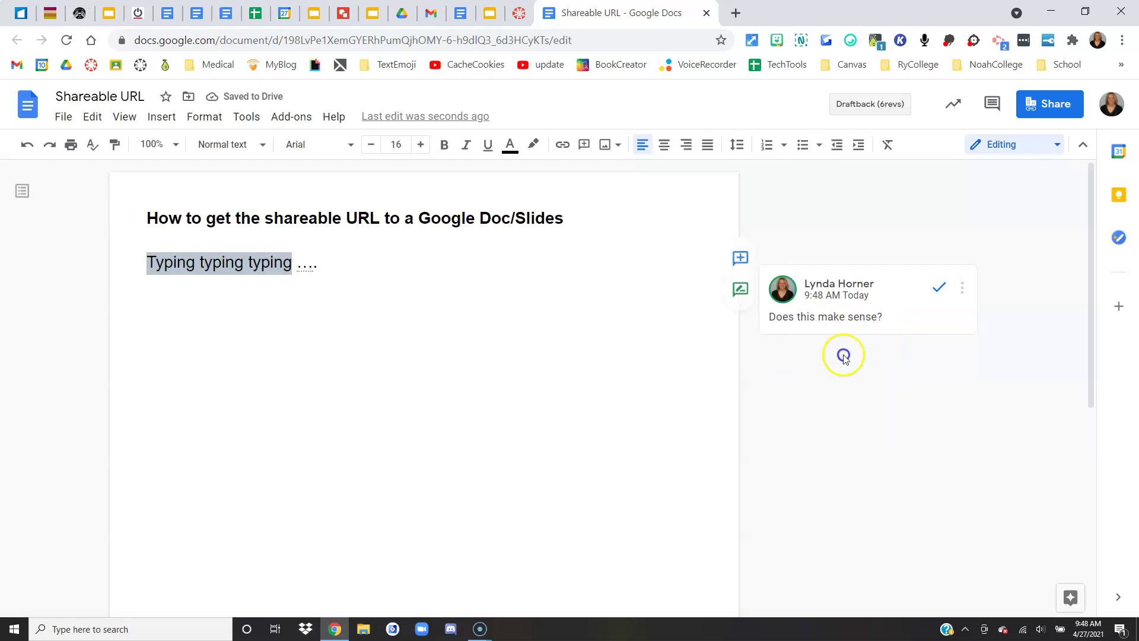
{"action": "left_click", "coordinate": [402, 323]}
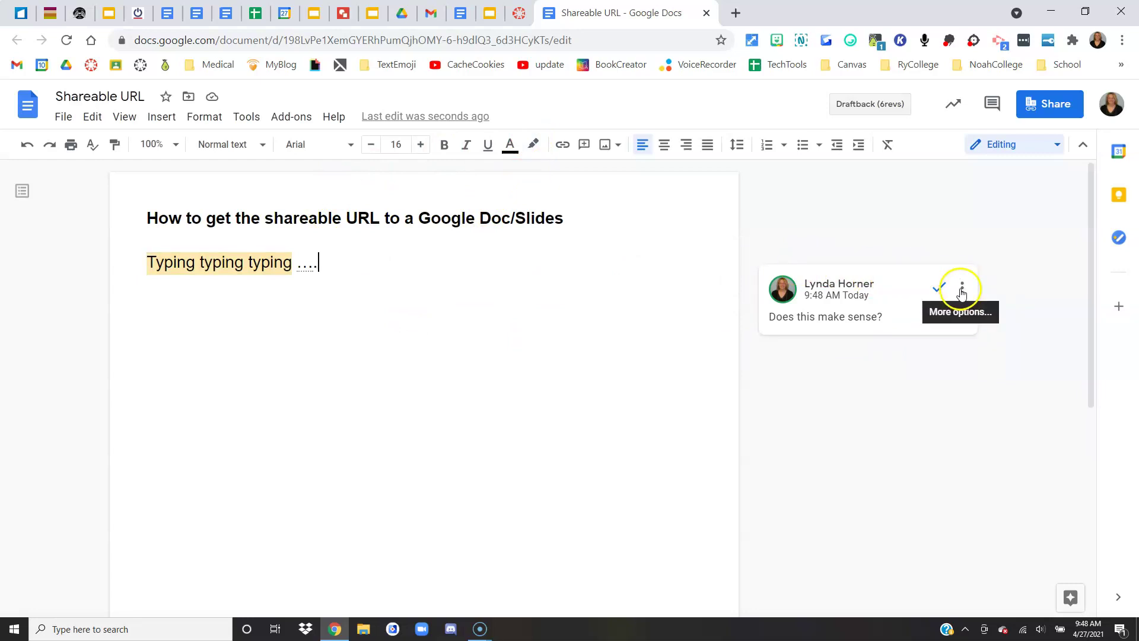
{"action": "left_click", "coordinate": [553, 382]}
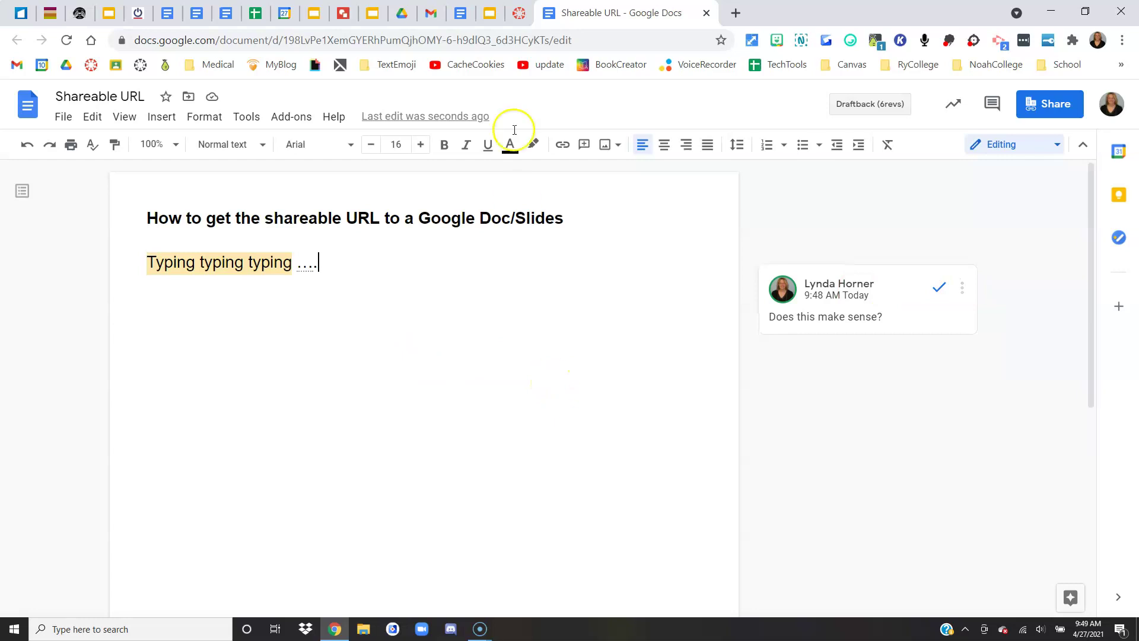
{"action": "left_click", "coordinate": [518, 13]}
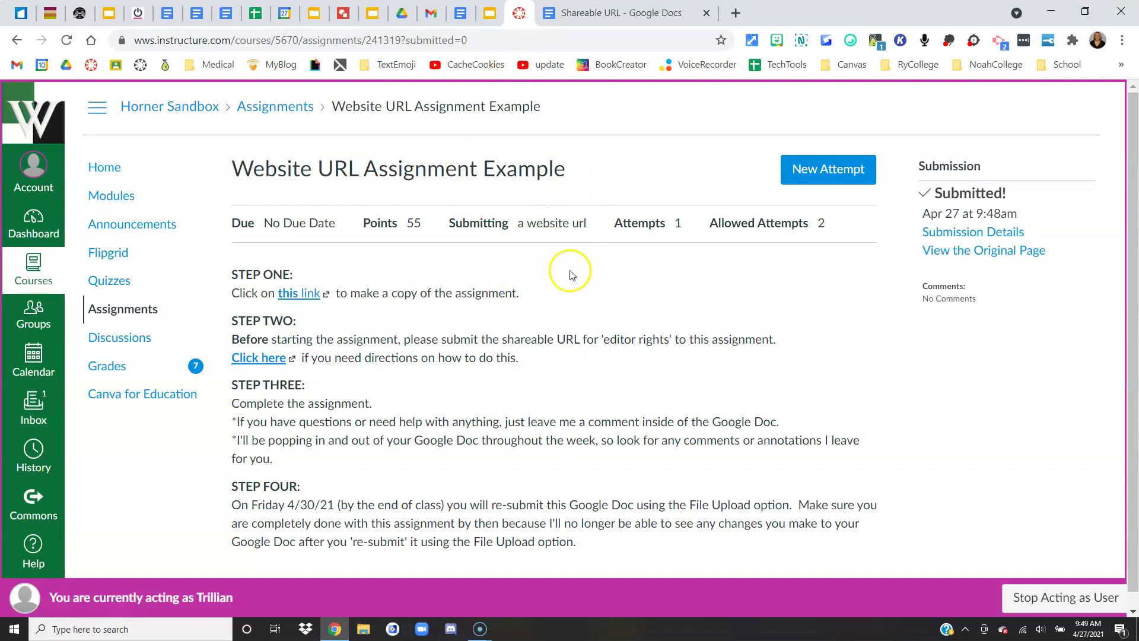
- Scroll down the Canvas assignment page to review its submission details
{"action": "scroll", "coordinate": [570, 273], "scroll_direction": "down", "scroll_amount": 1}
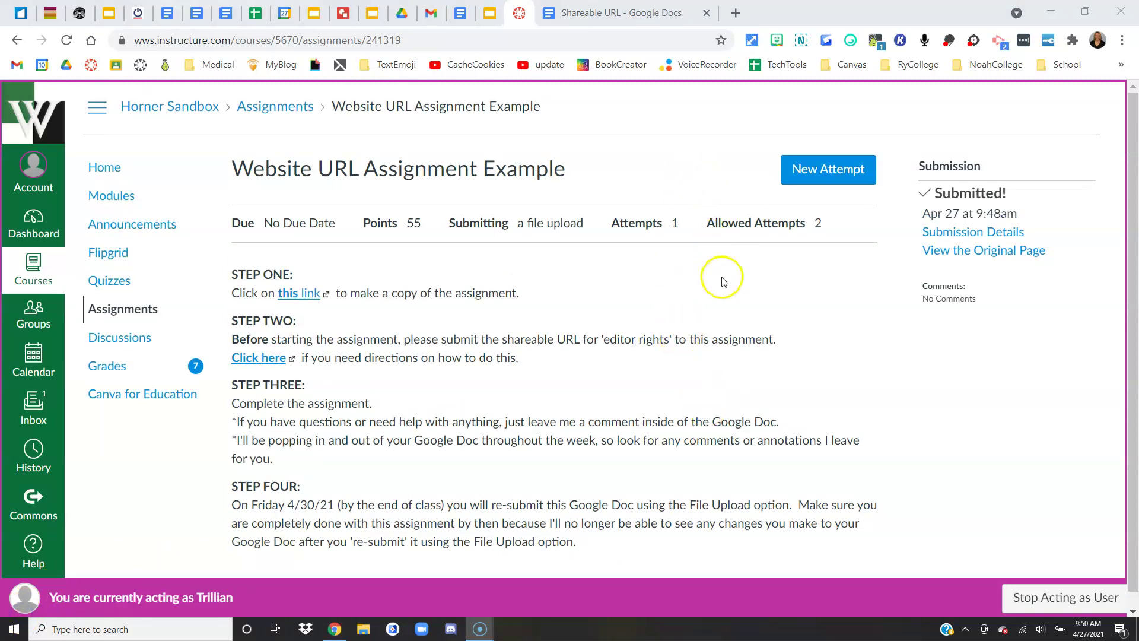
- Start a new attempt, glance at the Google Drive option, and settle on the File Upload form
{"action": "left_click", "coordinate": [835, 171]}
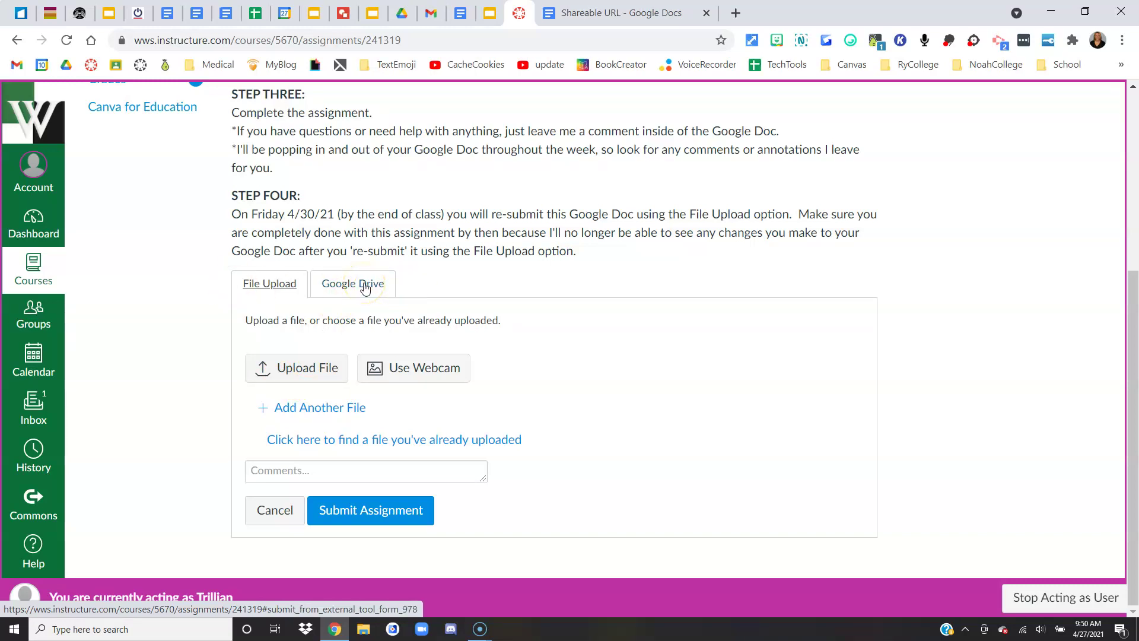
{"action": "left_click", "coordinate": [364, 287]}
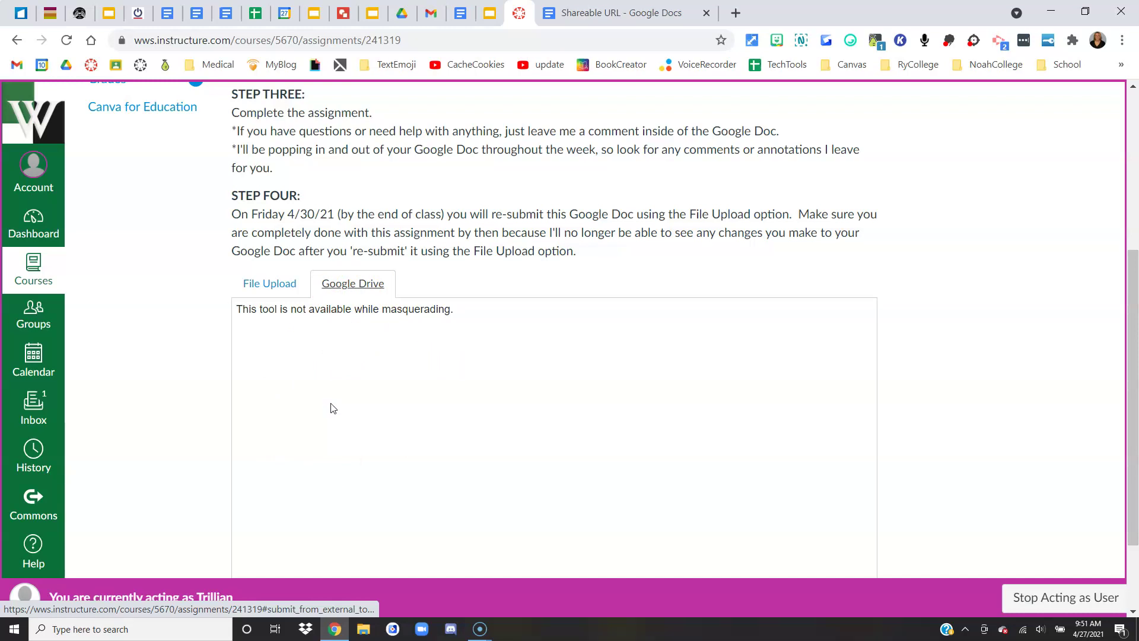
{"action": "left_click", "coordinate": [285, 285]}
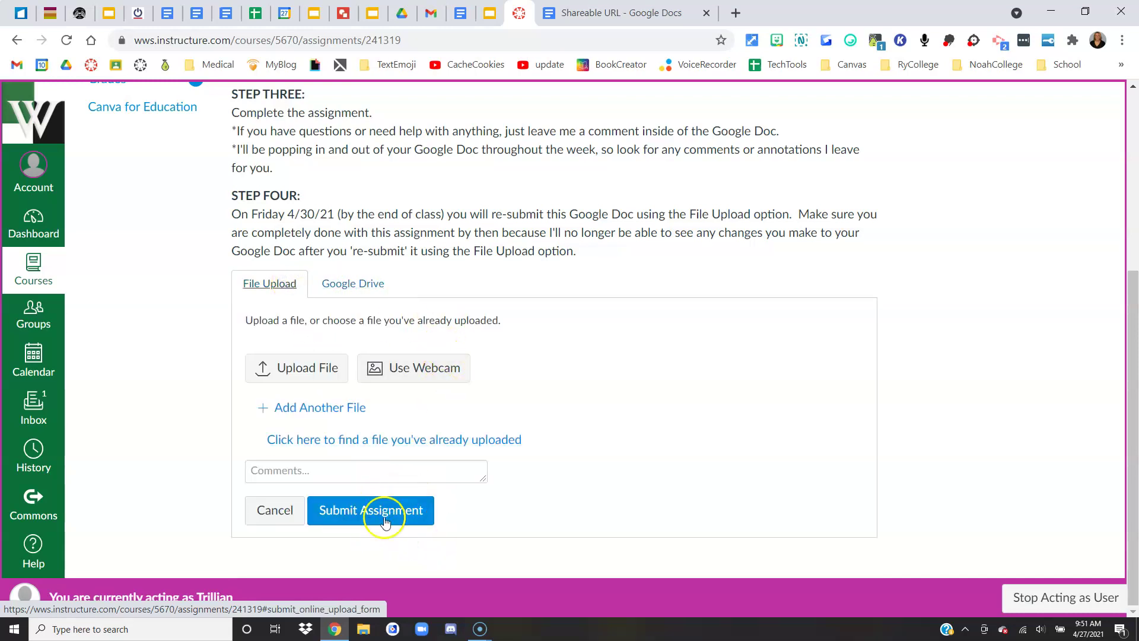